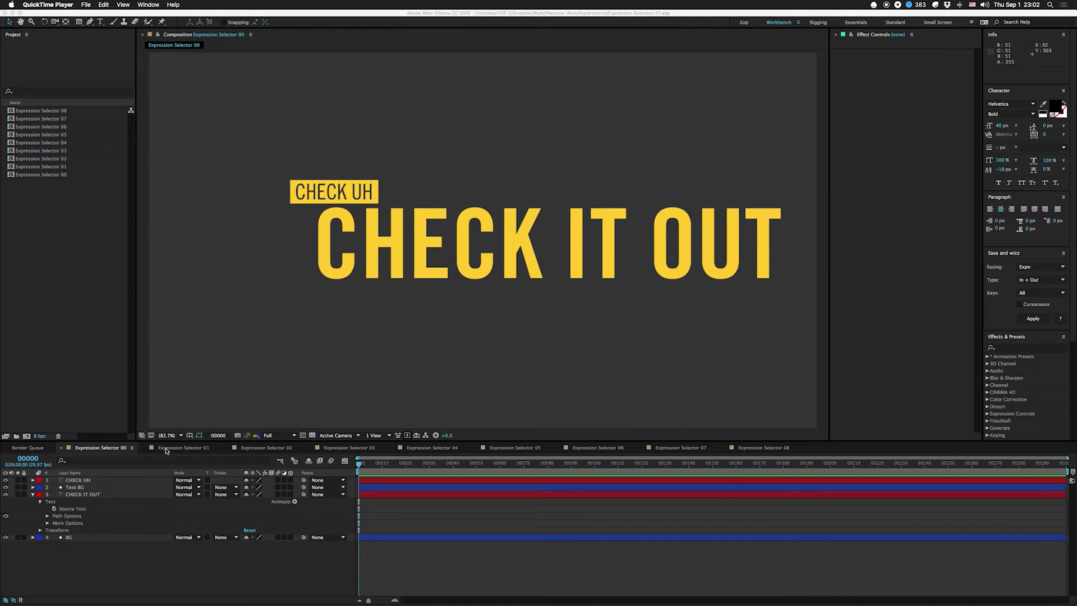
- Bring After Effects in front of QuickTime Player to show the expression selector project
{"action": "left_click", "coordinate": [166, 450]}
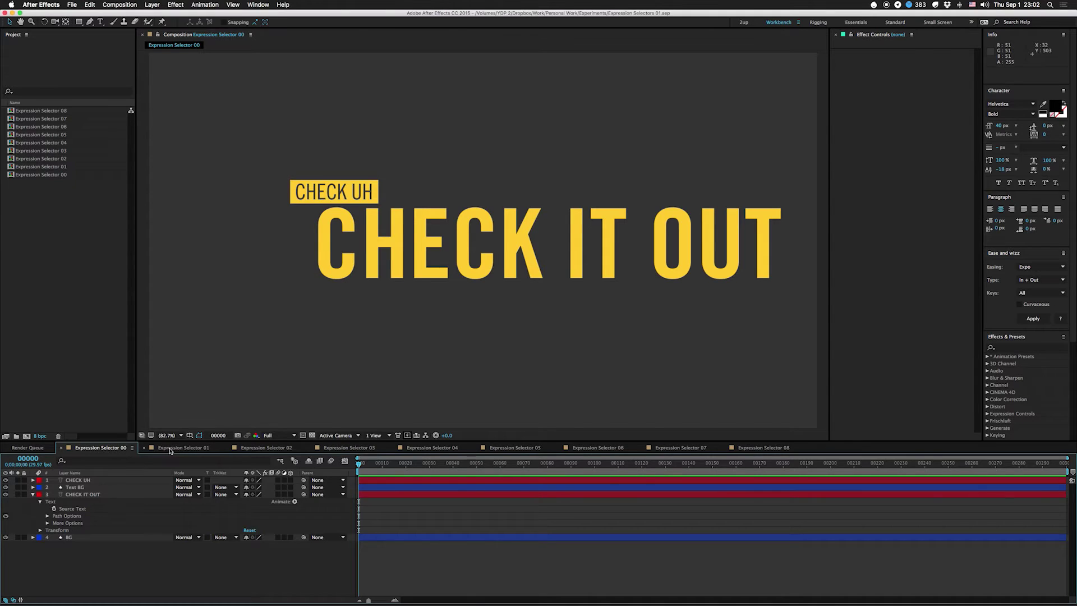
{"action": "left_click", "coordinate": [170, 451]}
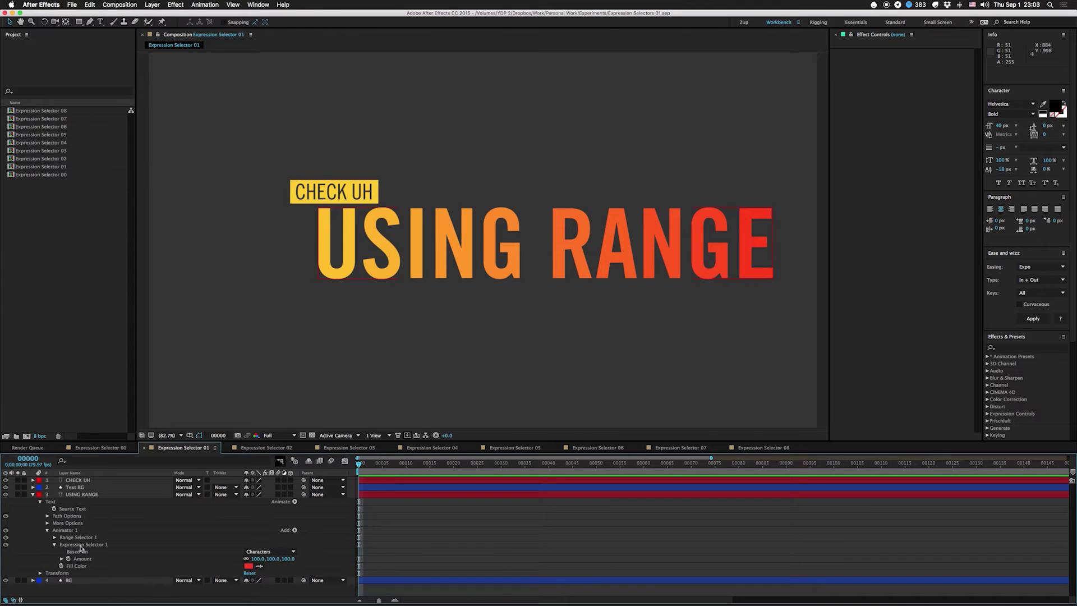
- Inspect Animator 1's Add Selector choices, then reveal Expression Selector 1's selectorValue * textIndex/textTotal Amount expression
{"action": "left_click", "coordinate": [295, 530]}
{"action": "mouse_move", "coordinate": [304, 540]}
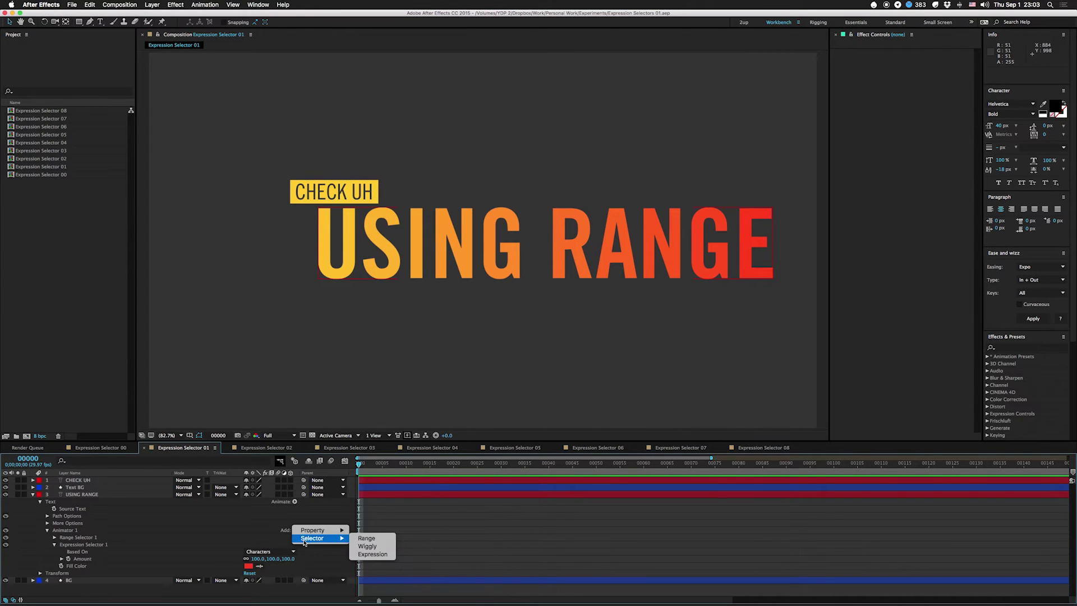
{"action": "left_click", "coordinate": [219, 544]}
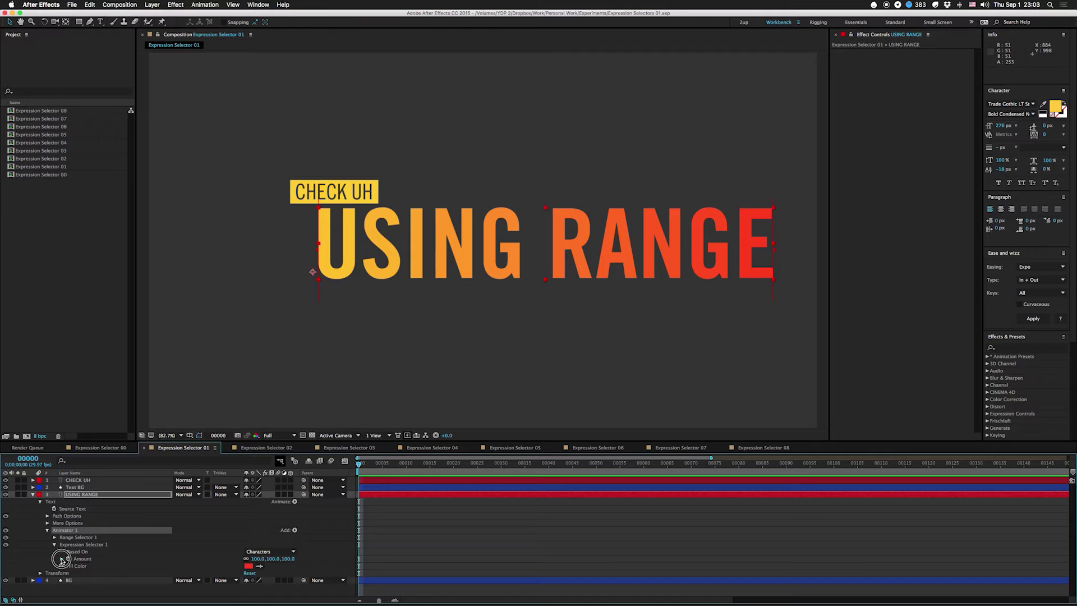
{"action": "left_click", "coordinate": [61, 559]}
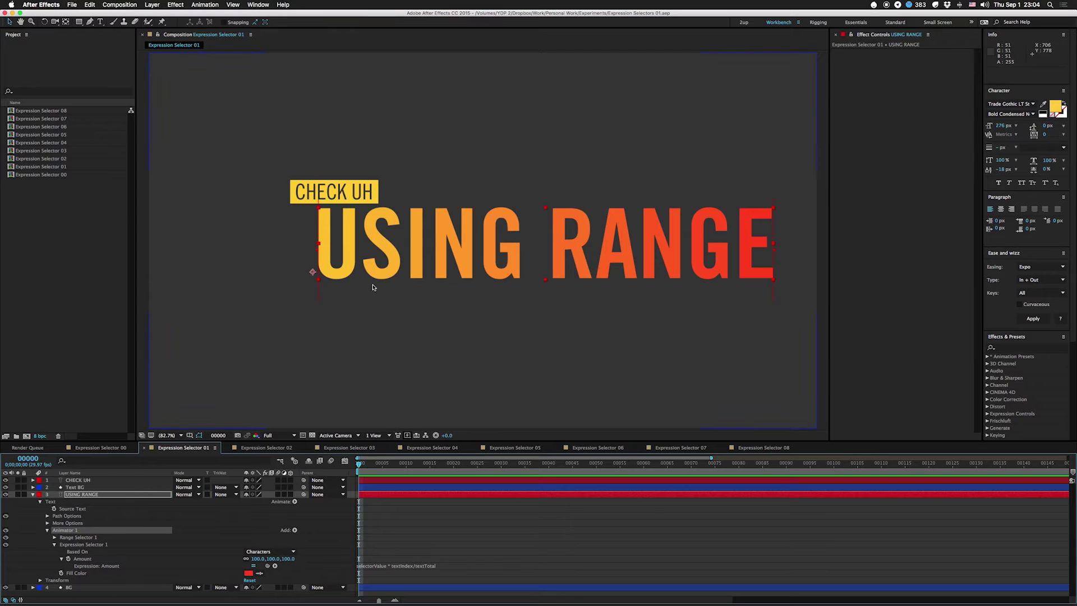
- Narrow Range Selector 1 so the final E turns yellow, then undo the change
{"action": "left_click", "coordinate": [54, 536]}
{"action": "left_click_drag", "start_coordinate": [250, 514], "coordinate": [273, 523]}
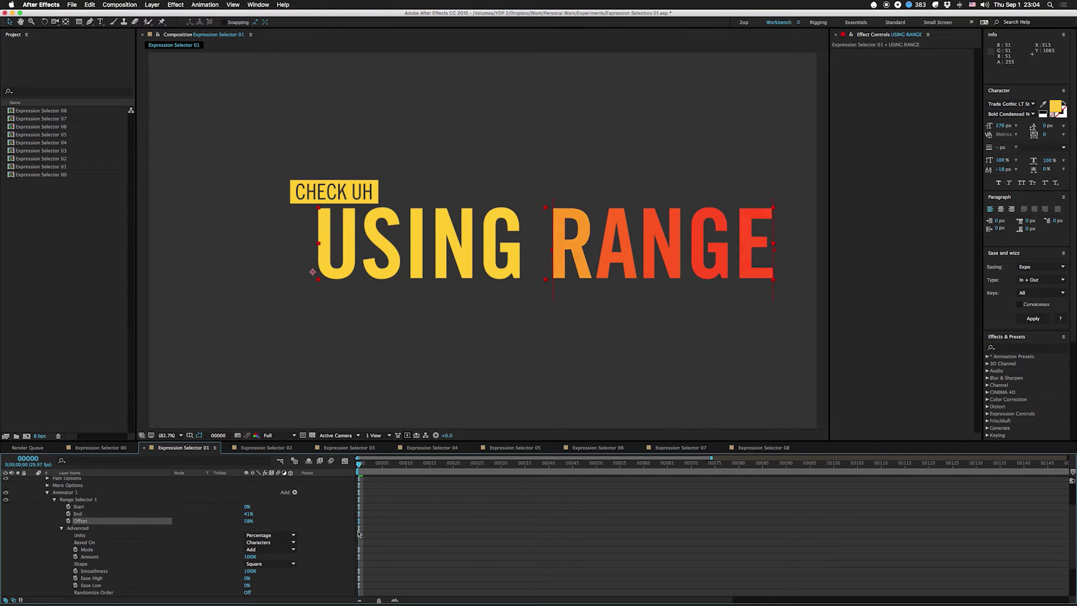
{"action": "scroll", "coordinate": [437, 539], "scroll_direction": "down", "scroll_amount": 3}
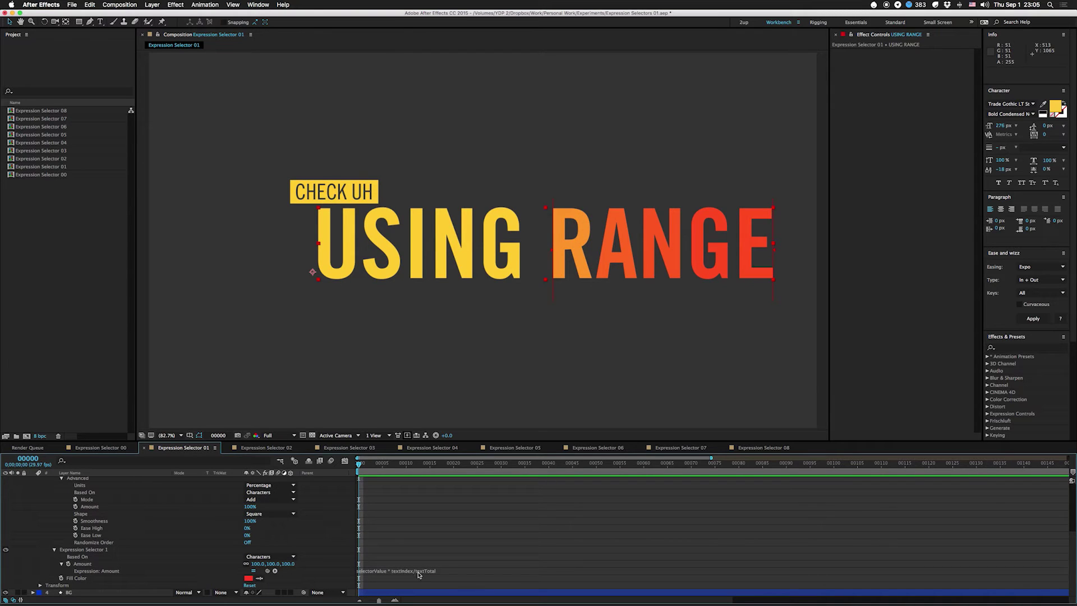
{"action": "key", "text": "super+z"}
- Restore the USING RANGE gradient across the whole phrase and open Expression Selector 02
{"action": "scroll", "coordinate": [264, 522], "scroll_direction": "up", "scroll_amount": 5}
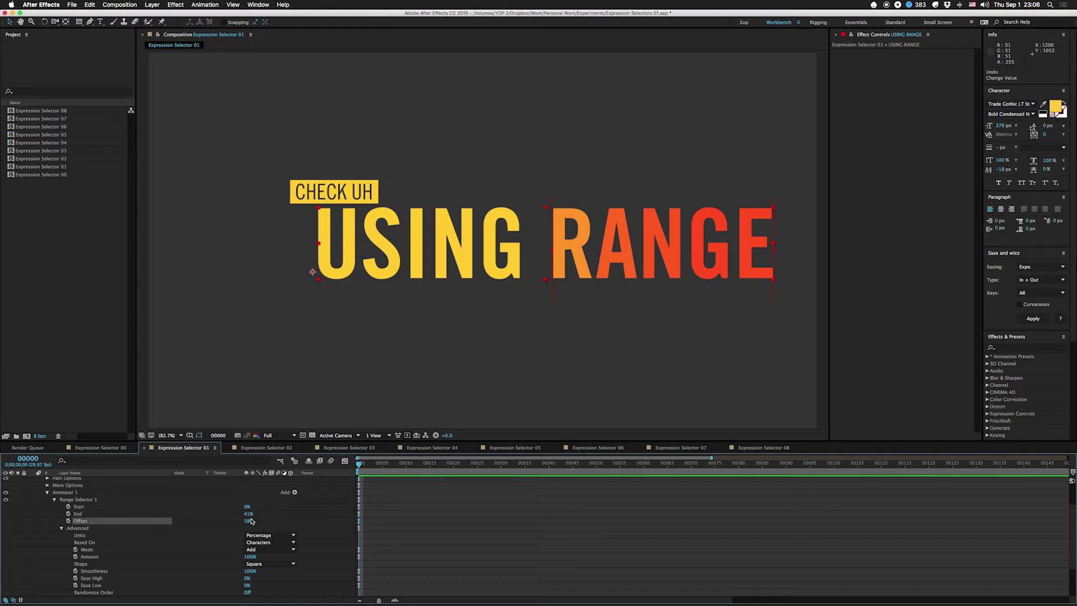
{"action": "left_click_drag", "start_coordinate": [251, 521], "coordinate": [217, 537]}
{"action": "scroll", "coordinate": [219, 536], "scroll_direction": "down", "scroll_amount": 5}
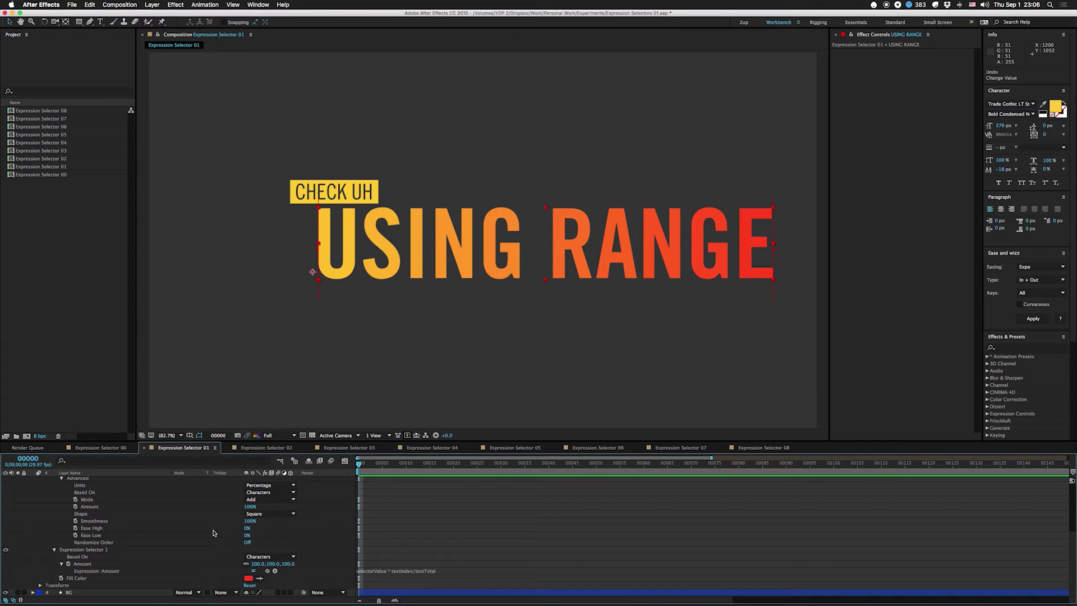
{"action": "left_click", "coordinate": [264, 447]}
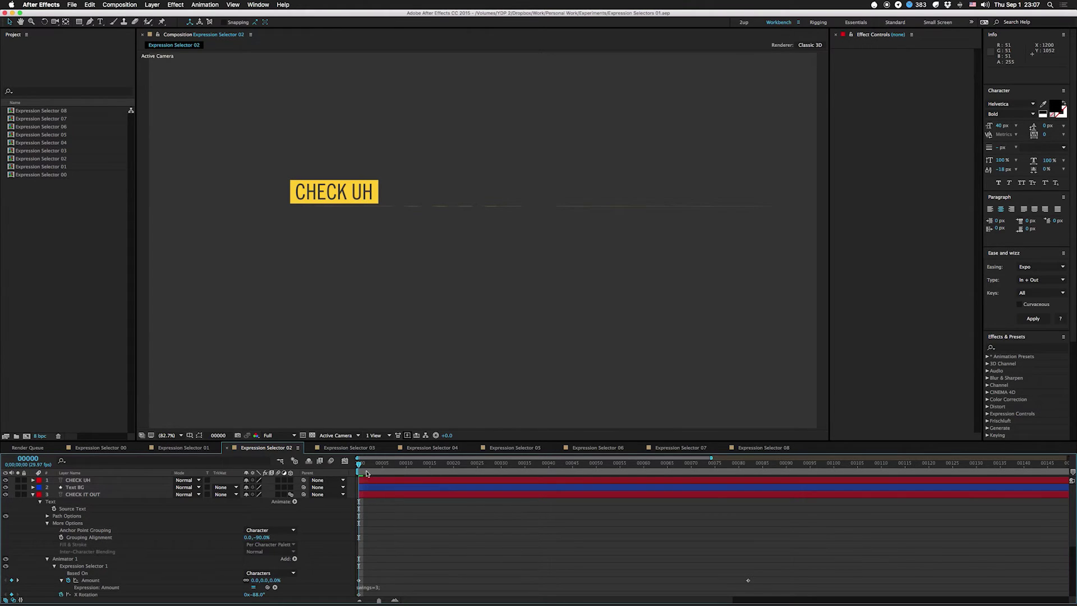
- Move the time to frame 83 and nudge the USING VALUE layer's Grouping Alignment slightly
{"action": "left_click_drag", "start_coordinate": [367, 474], "coordinate": [753, 489]}
{"action": "left_click", "coordinate": [753, 494]}
{"action": "left_click", "coordinate": [263, 540]}
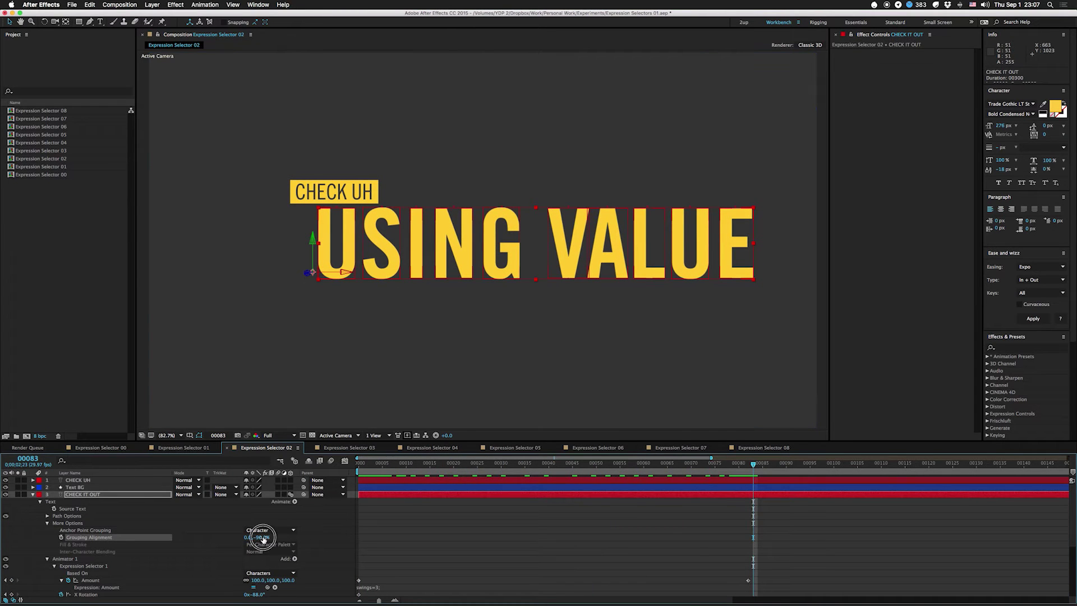
{"action": "mouse_move", "coordinate": [263, 540]}
{"action": "left_mouse_down"}
{"action": "mouse_move", "coordinate": [251, 539]}
{"action": "mouse_move", "coordinate": [266, 540]}
{"action": "left_mouse_up"}
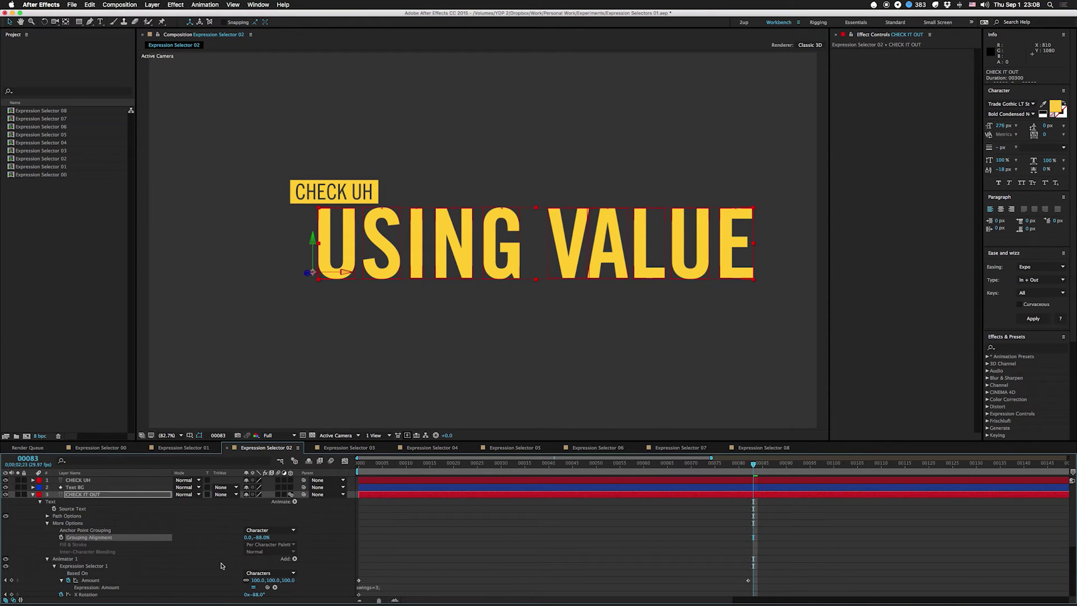
- Edit the valueAtTime/cosine Amount expression, then preview USING VALUE swinging upright
{"action": "scroll", "coordinate": [221, 565], "scroll_direction": "down", "scroll_amount": 5}
{"action": "left_click", "coordinate": [418, 572]}
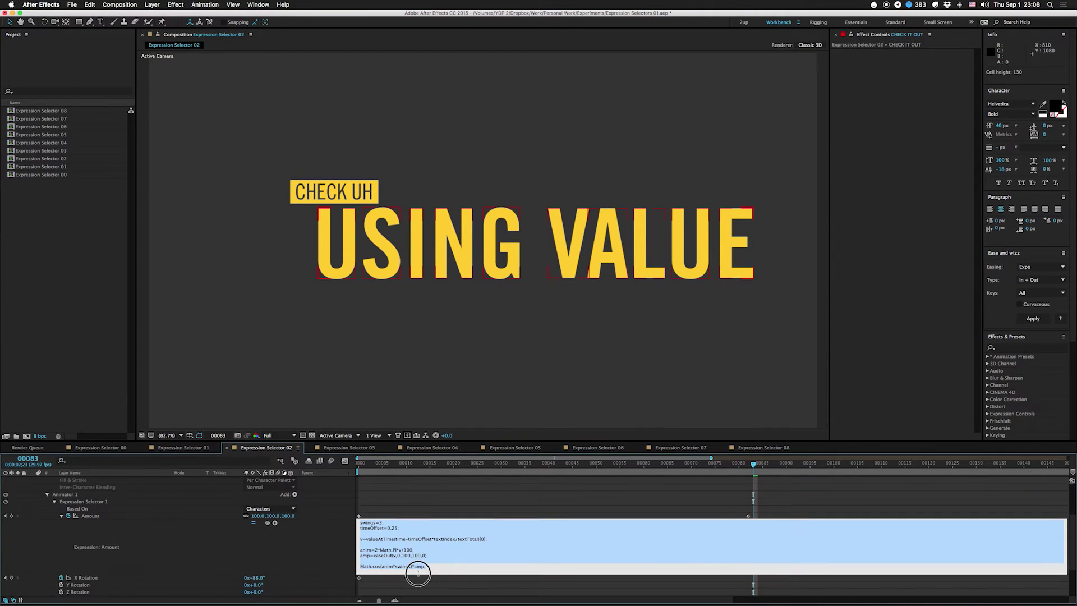
{"action": "left_click", "coordinate": [333, 540]}
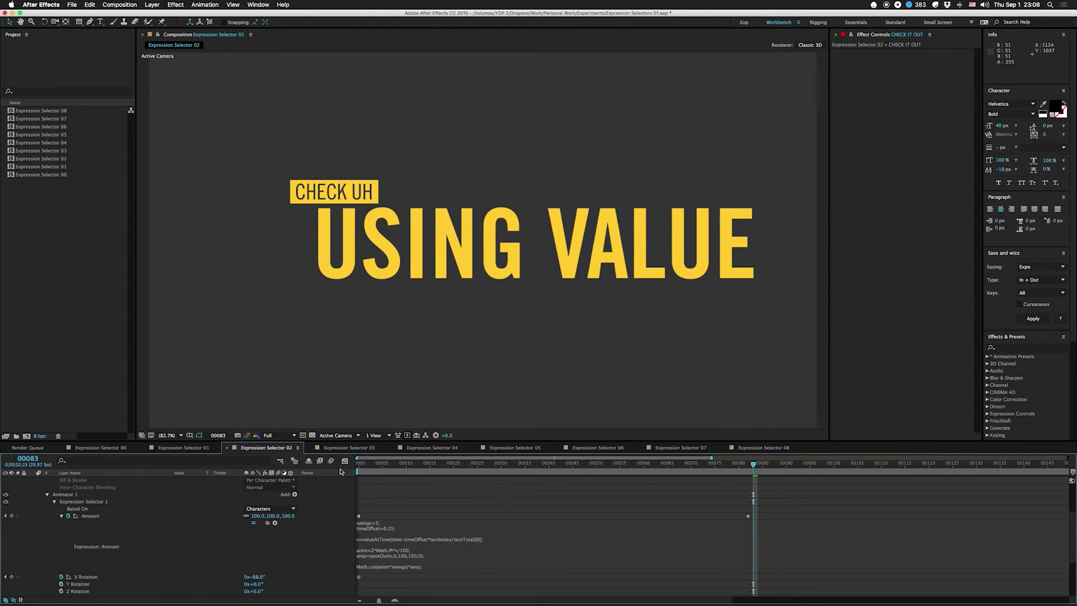
{"action": "left_click", "coordinate": [362, 467]}
{"action": "left_click_drag", "start_coordinate": [362, 467], "coordinate": [745, 479]}
{"action": "key", "text": "space"}
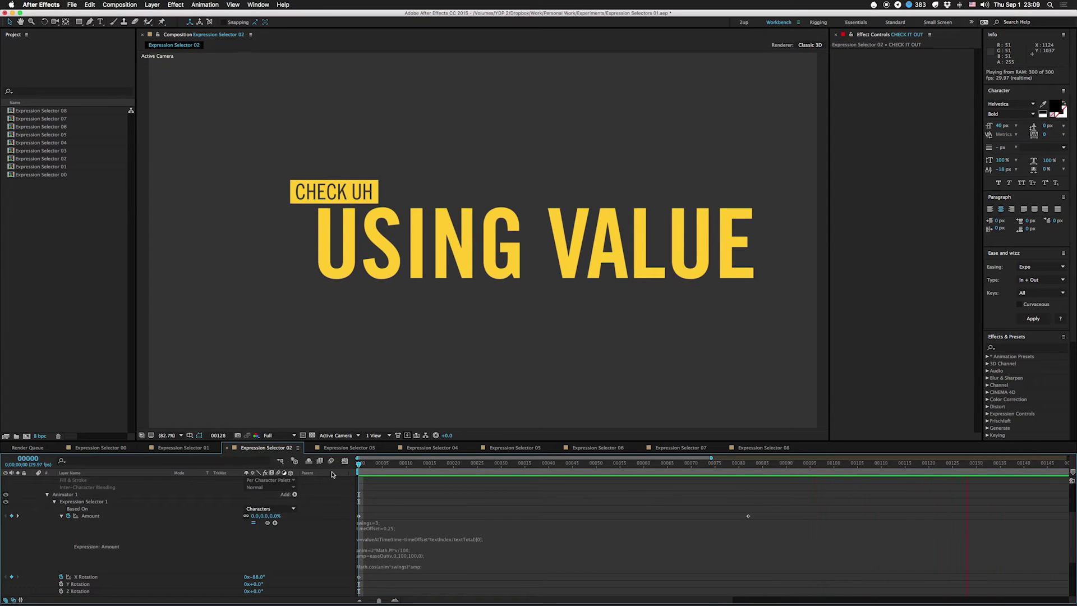
- In Expression Selector 03, switch Based On to Characters and back to Lines, then preview
{"action": "left_click", "coordinate": [347, 448]}
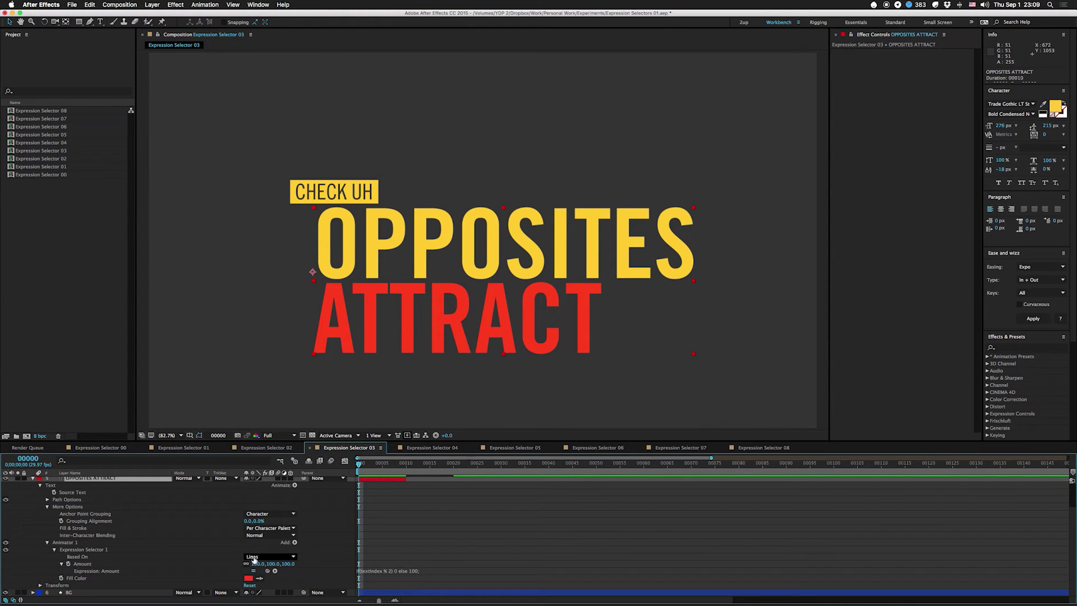
{"action": "left_click", "coordinate": [254, 556]}
{"action": "left_click", "coordinate": [267, 565]}
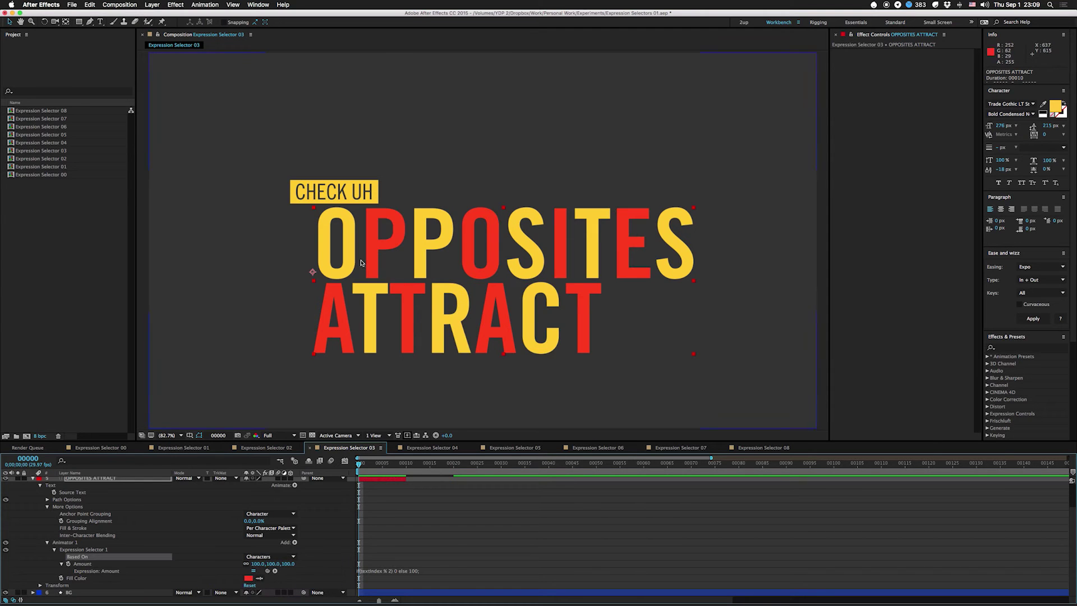
{"action": "left_click", "coordinate": [268, 557]}
{"action": "left_click", "coordinate": [259, 589]}
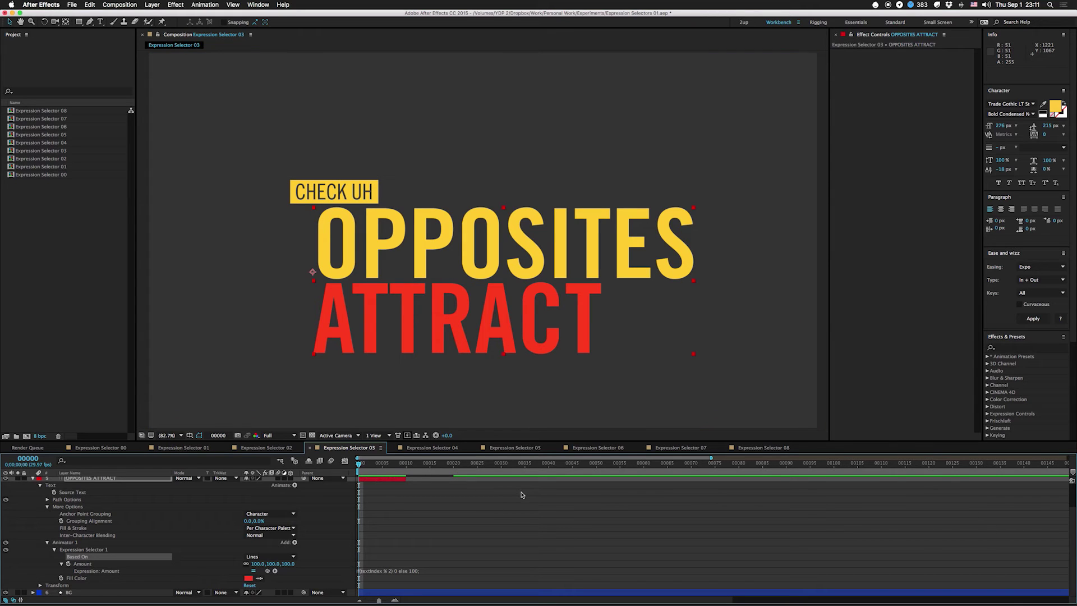
{"action": "key", "text": "space"}
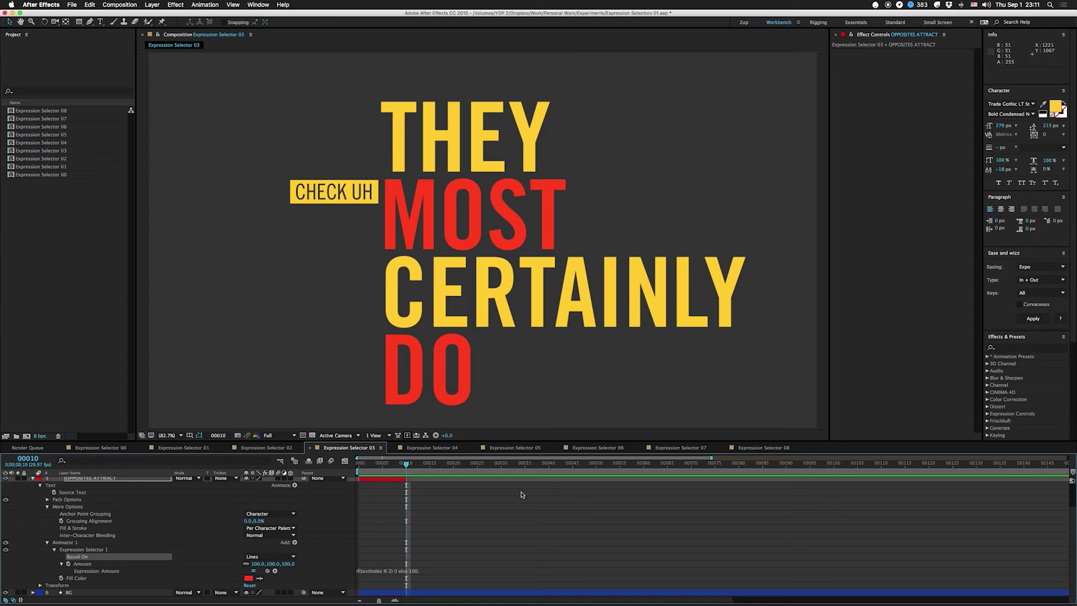
- Step ahead to the city list example, then open Expression Selector 04 showing REPEATING
{"action": "key", "text": "shift+Page_Down"}
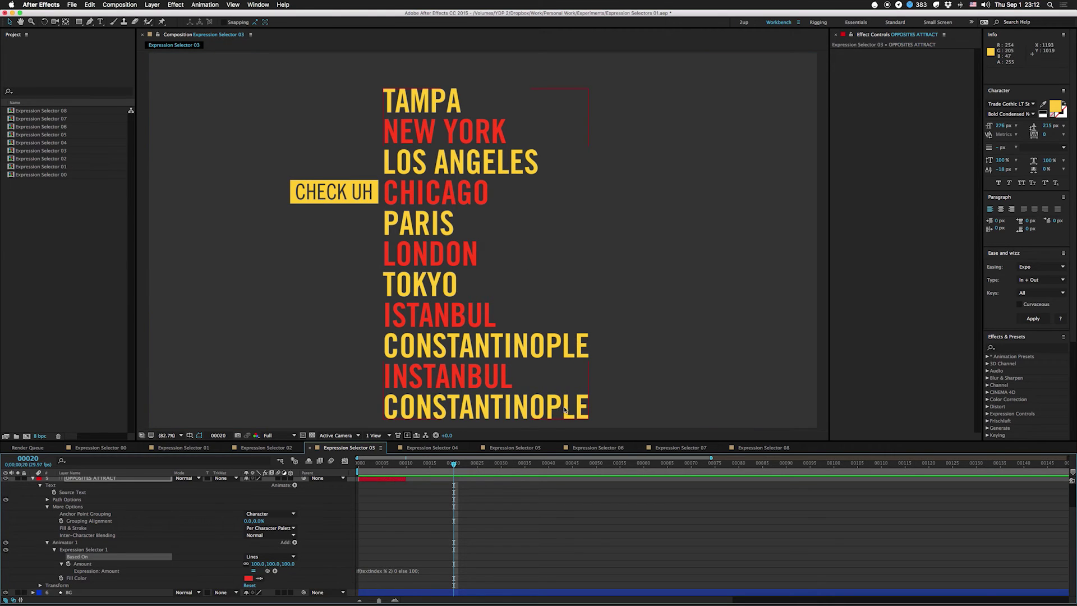
{"action": "left_click", "coordinate": [448, 448]}
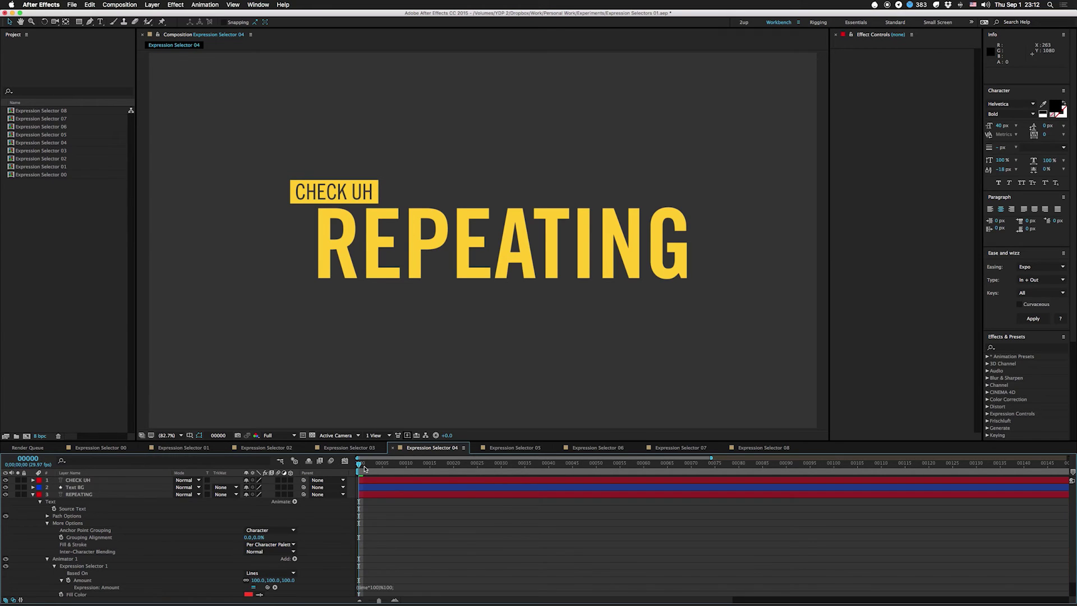
{"action": "scroll", "coordinate": [367, 569], "scroll_direction": "down", "scroll_amount": 3}
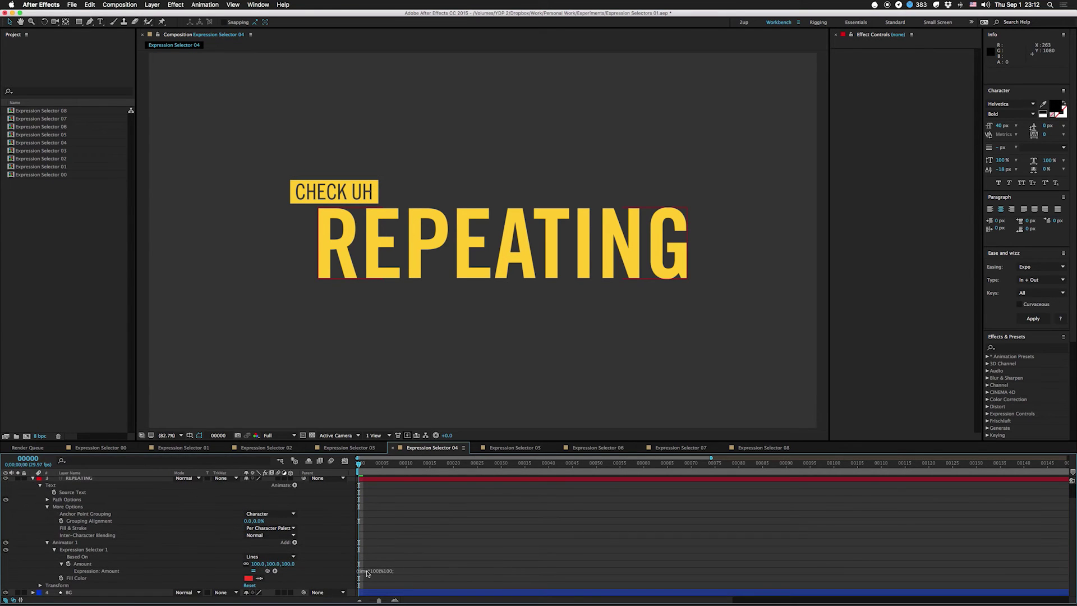
{"action": "left_click_drag", "start_coordinate": [384, 465], "coordinate": [425, 469]}
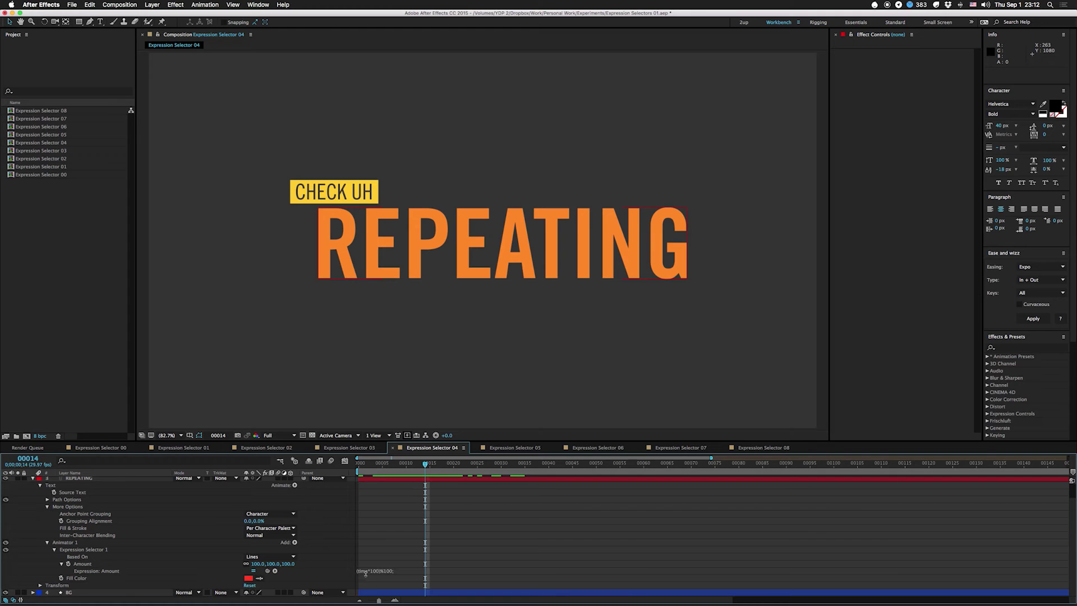
{"action": "left_click", "coordinate": [363, 464]}
{"action": "left_click_drag", "start_coordinate": [364, 464], "coordinate": [373, 463]}
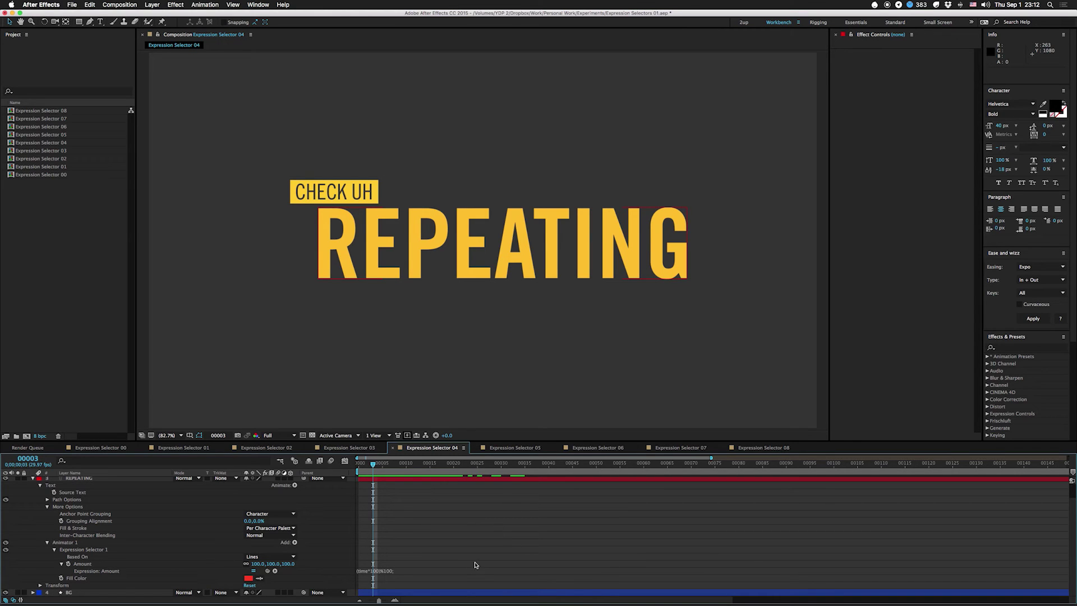
{"action": "key", "text": "space"}
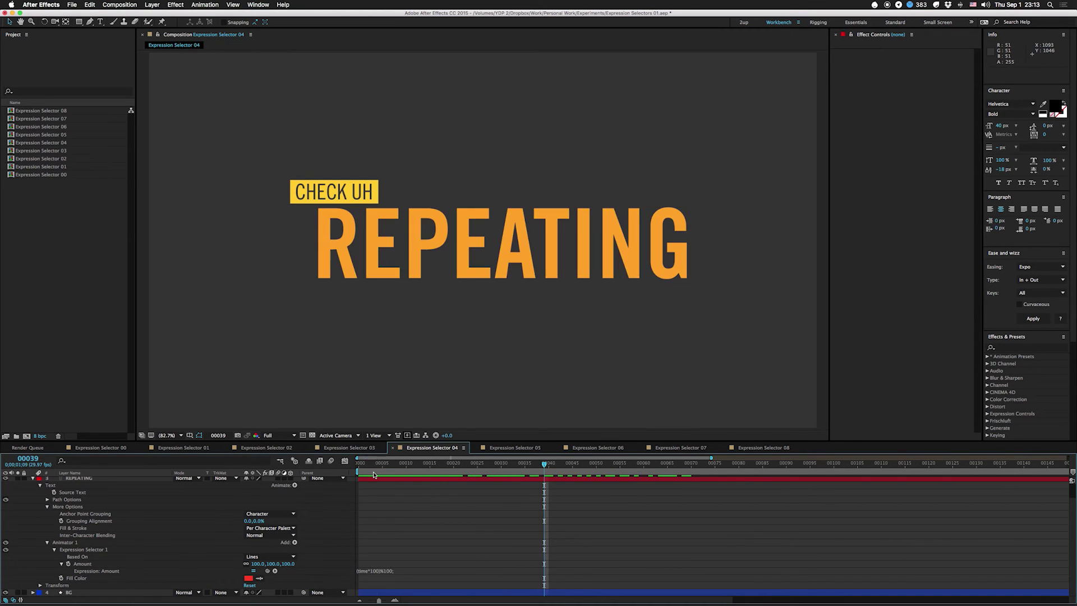
{"action": "left_click_drag", "start_coordinate": [406, 465], "coordinate": [535, 463]}
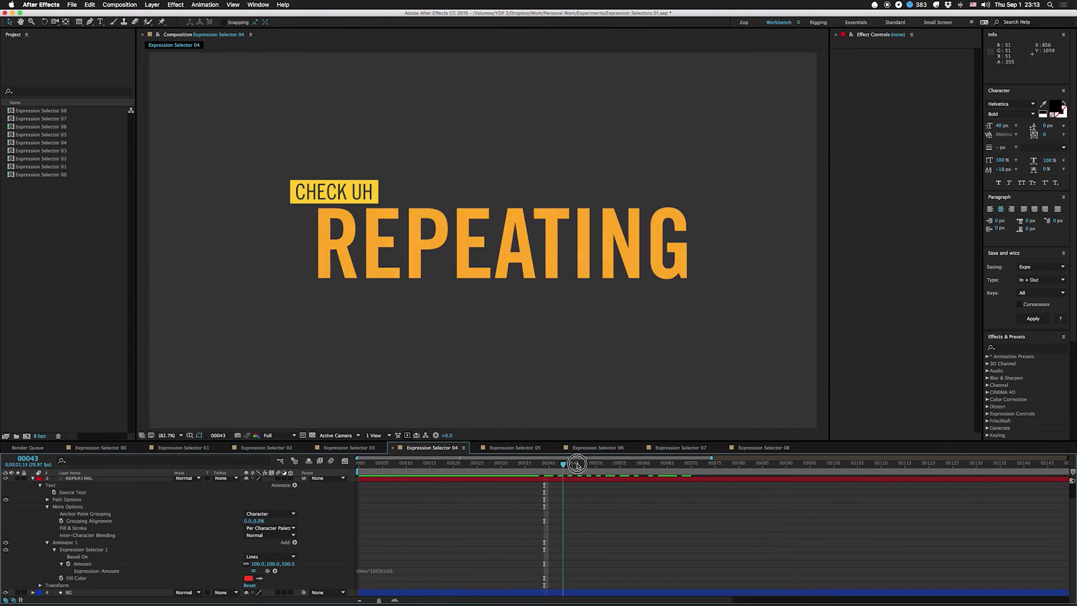
- In Expression Selector 05, reveal the LOOPING? YES layer's Amount expression
{"action": "left_click", "coordinate": [530, 447]}
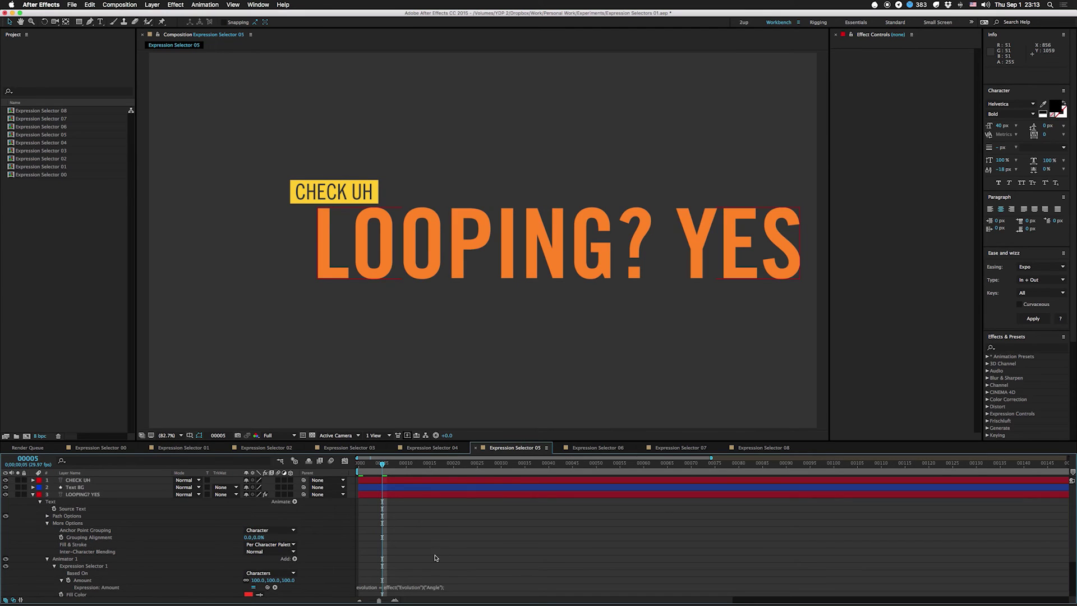
{"action": "left_click", "coordinate": [90, 494]}
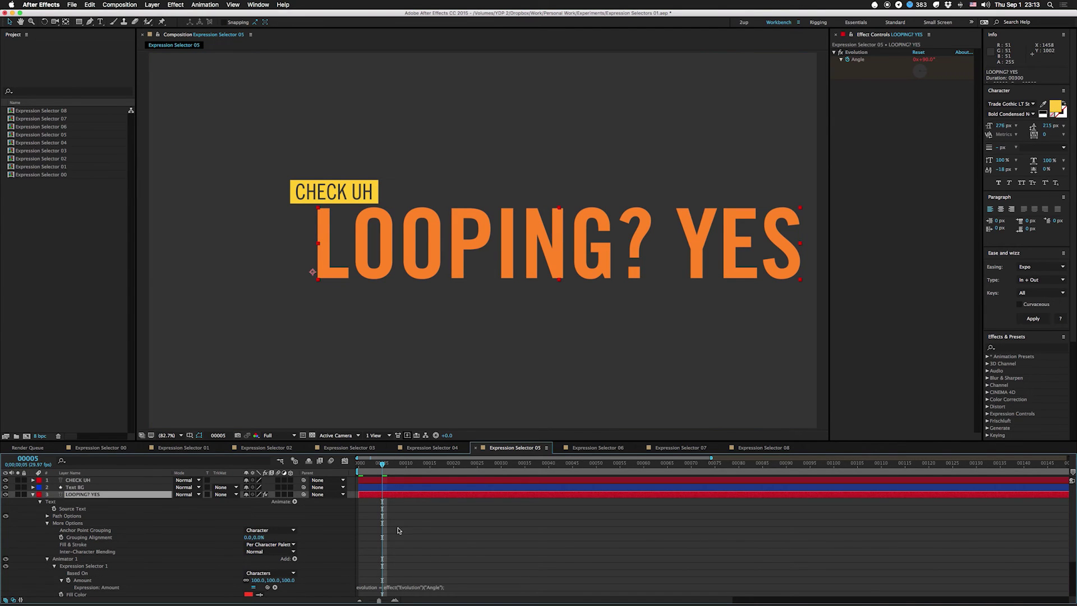
{"action": "scroll", "coordinate": [416, 521], "scroll_direction": "down", "scroll_amount": 5}
{"action": "left_click", "coordinate": [381, 495]}
- Edit and commit the Amount expression, preview the looping colours, then open Expression Selector 06
{"action": "left_click", "coordinate": [373, 492]}
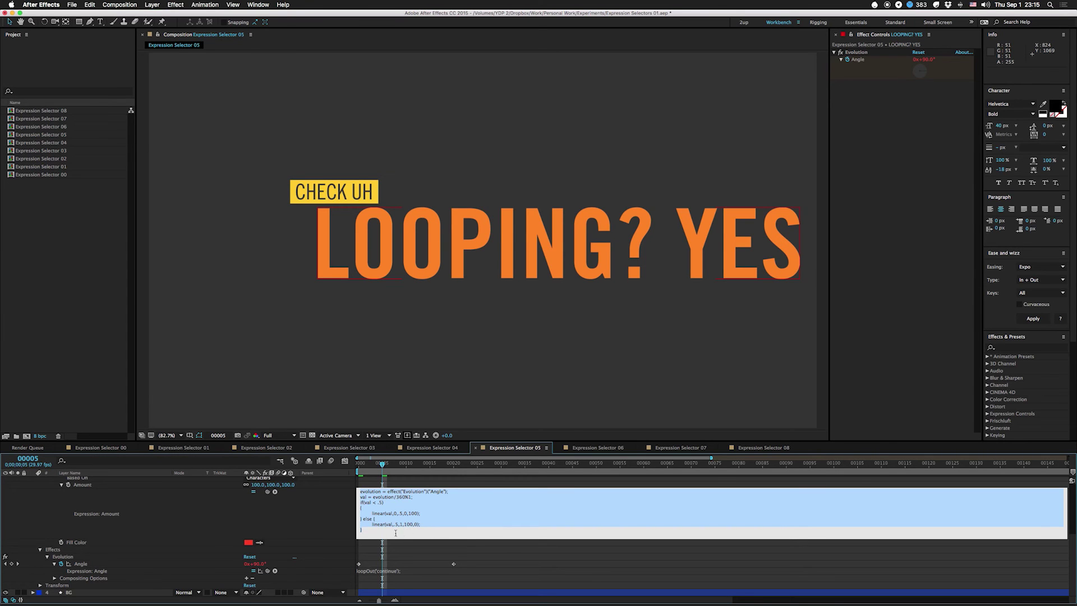
{"action": "left_click", "coordinate": [339, 518]}
{"action": "key", "text": "space"}
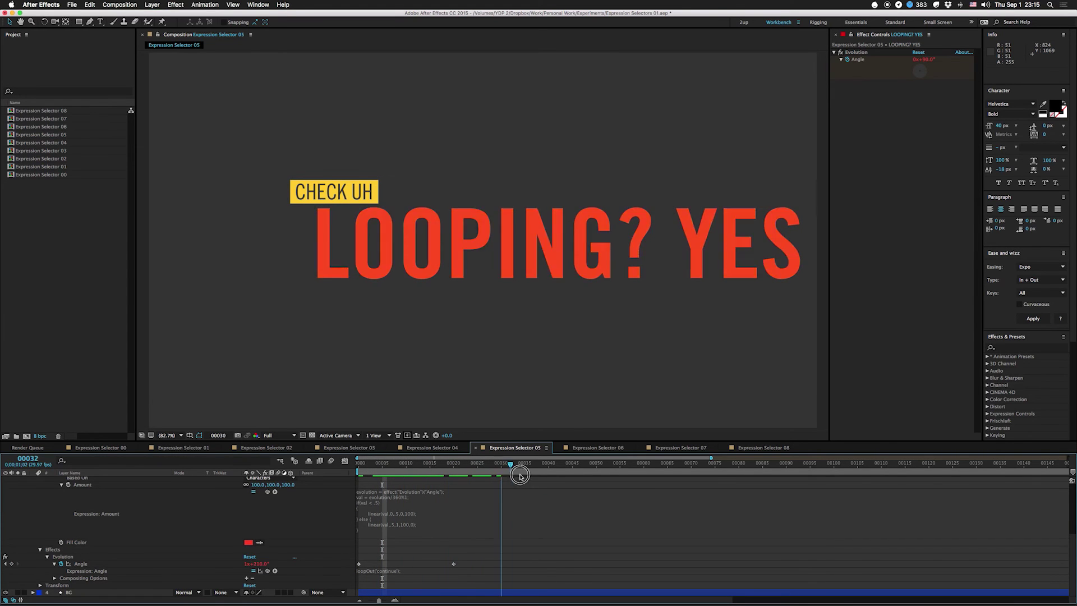
{"action": "left_click", "coordinate": [590, 447]}
- Preview 06's staggered colours, read layer 3's Amount expression, then open Expression Selector 07
{"action": "left_click", "coordinate": [369, 464]}
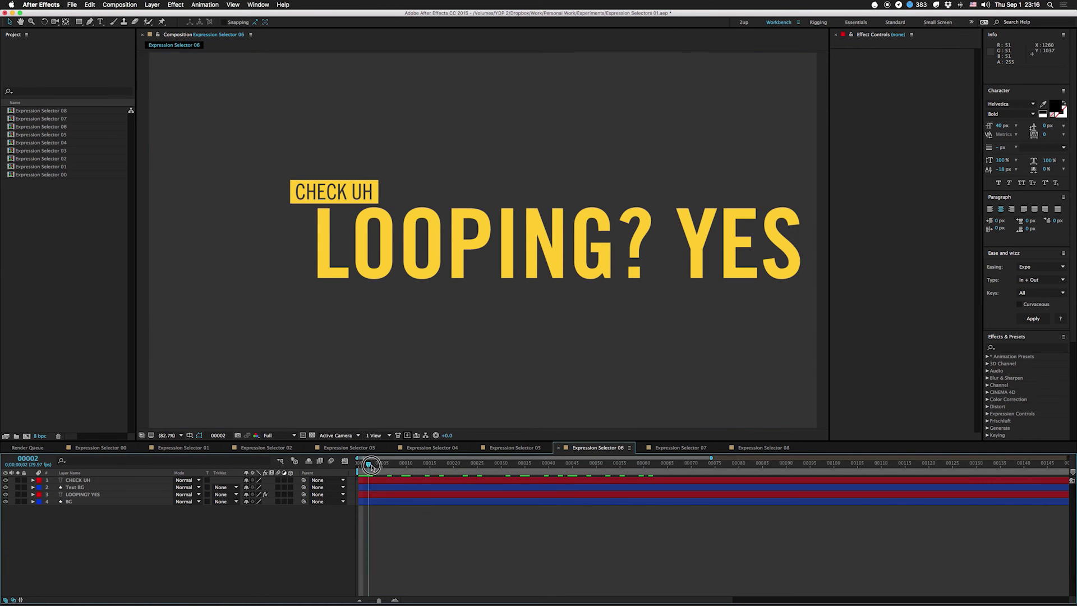
{"action": "key", "text": "space"}
{"action": "left_click", "coordinate": [56, 494]}
{"action": "key", "text": "u"}
{"action": "key", "text": "u"}
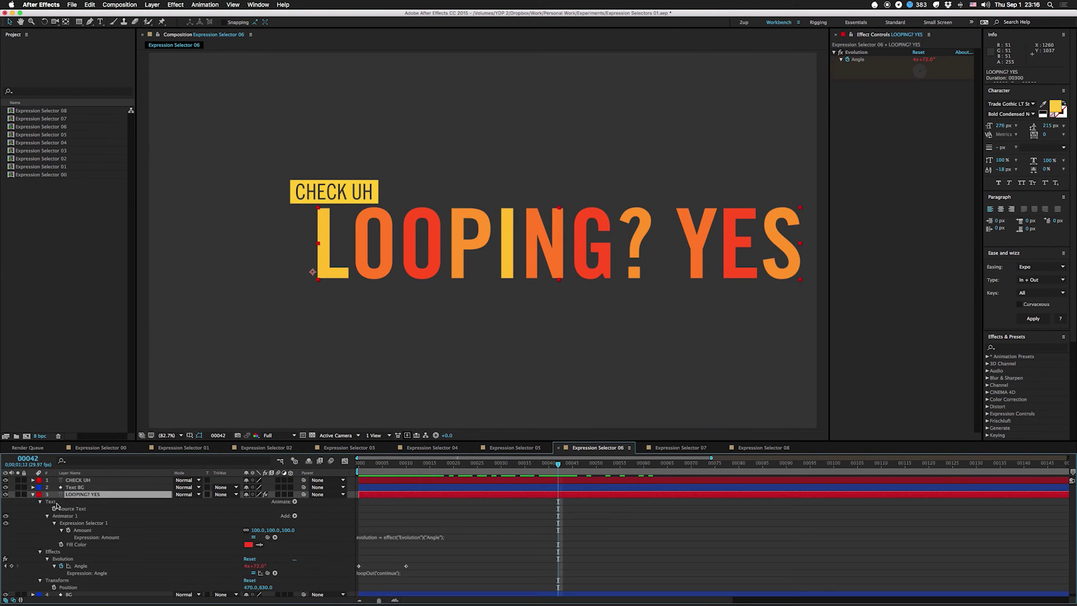
{"action": "left_click", "coordinate": [430, 536]}
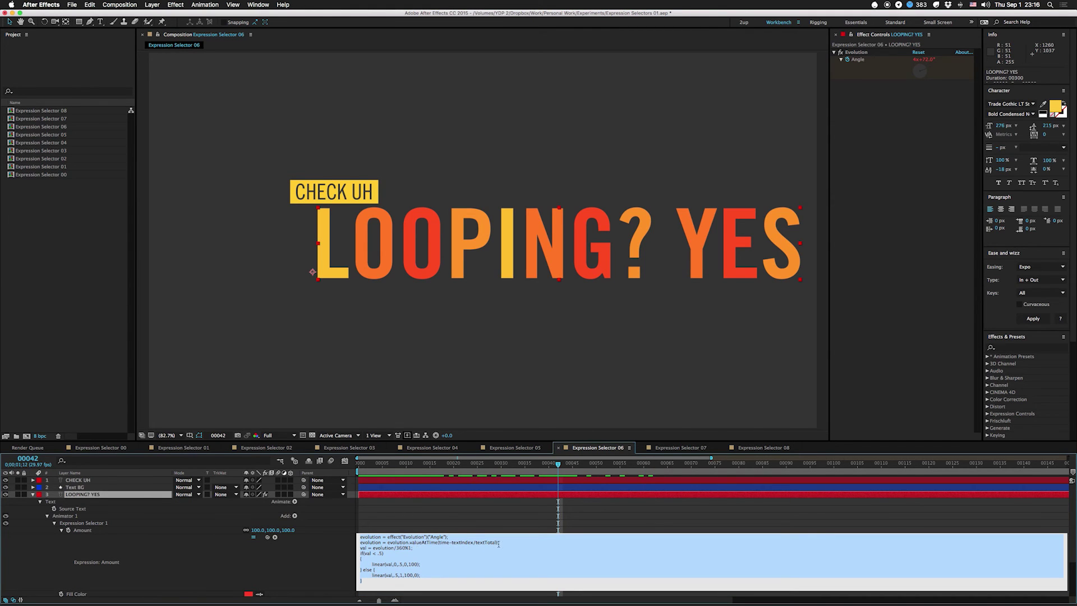
{"action": "left_click", "coordinate": [519, 527]}
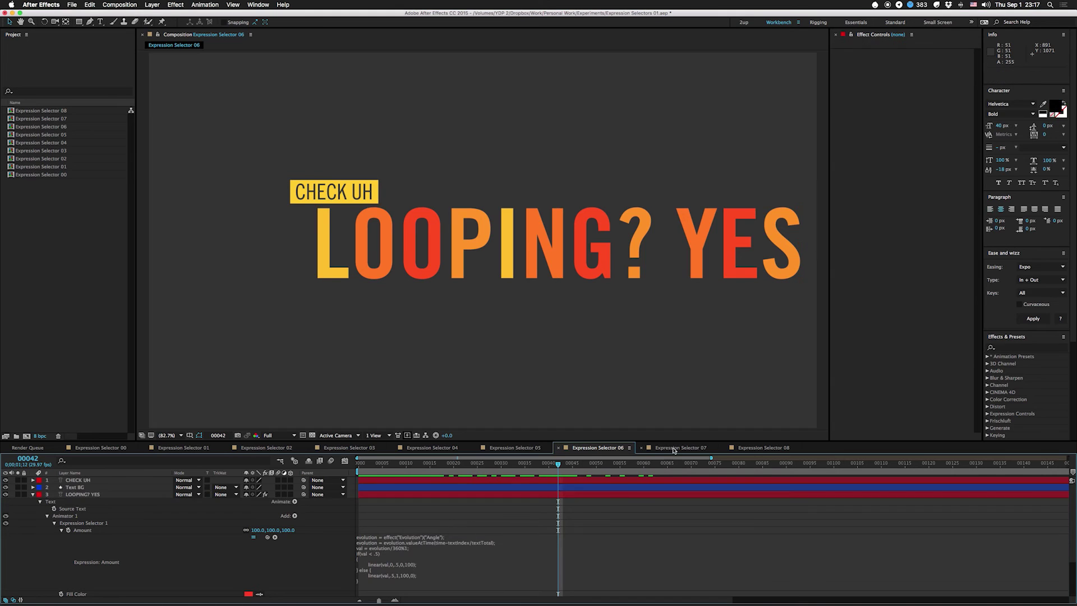
{"action": "left_click", "coordinate": [675, 448]}
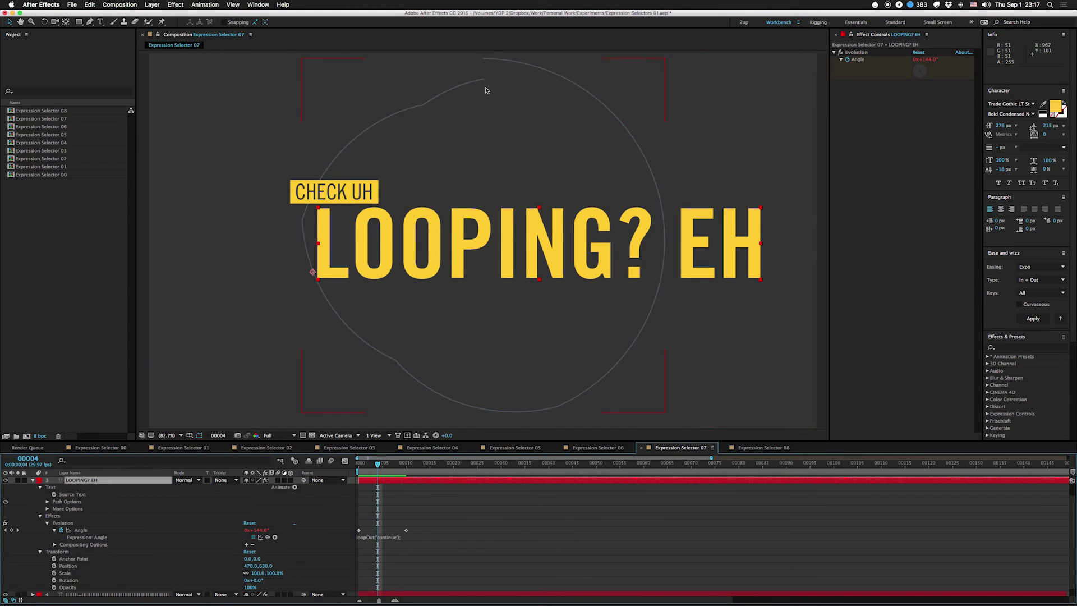
- RAM-preview Expression Selector 07's looping animation, stop it, then open Expression Selector 08
{"action": "key", "text": "space"}
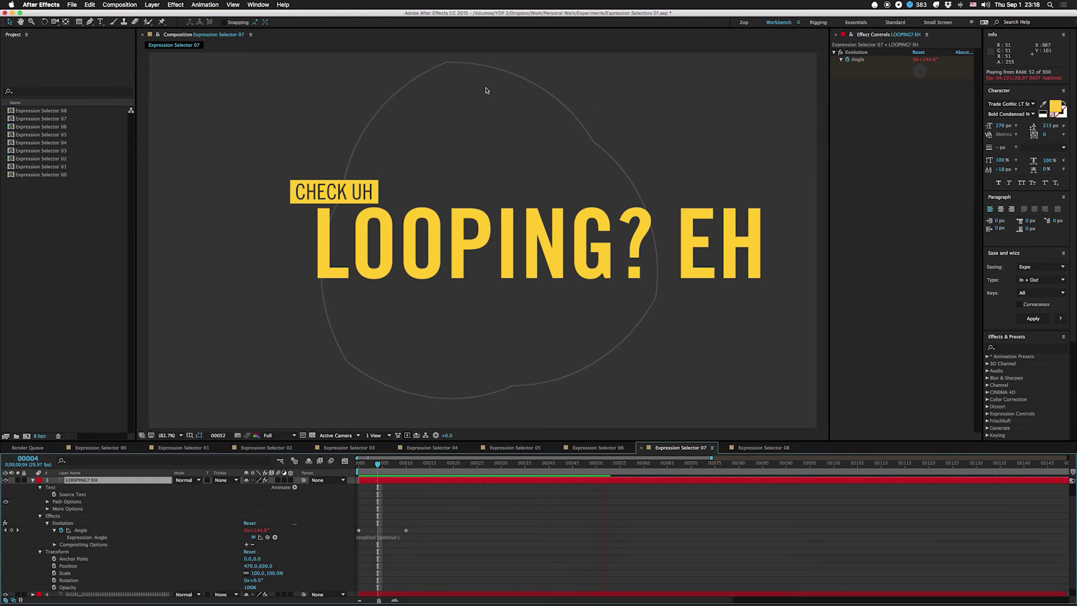
{"action": "key", "text": "space"}
{"action": "left_click", "coordinate": [760, 447]}
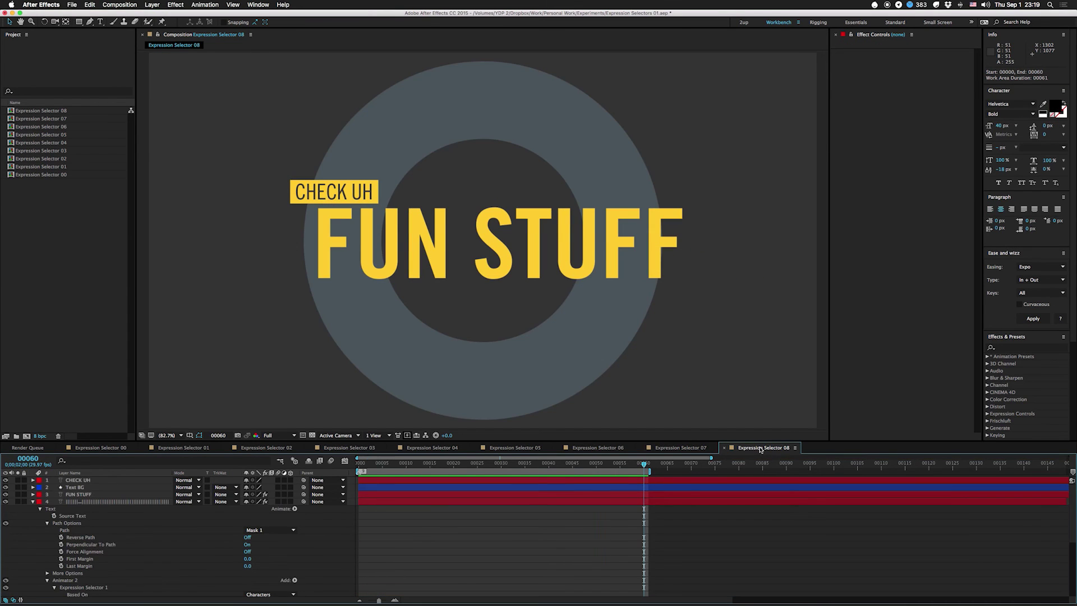
{"action": "key", "text": "space"}
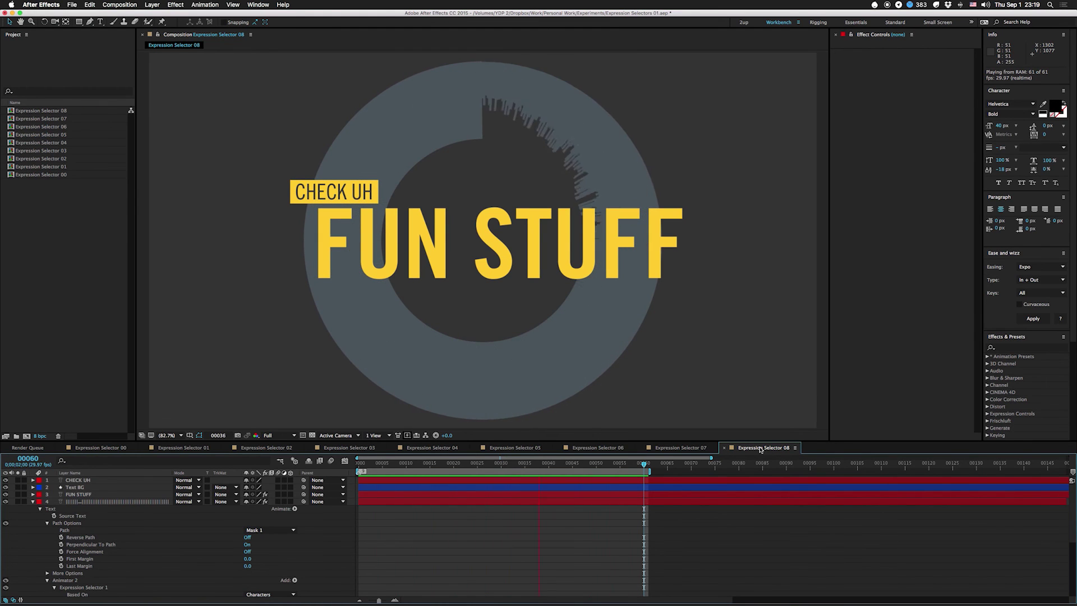
{"action": "scroll", "coordinate": [363, 544], "scroll_direction": "down", "scroll_amount": 4}
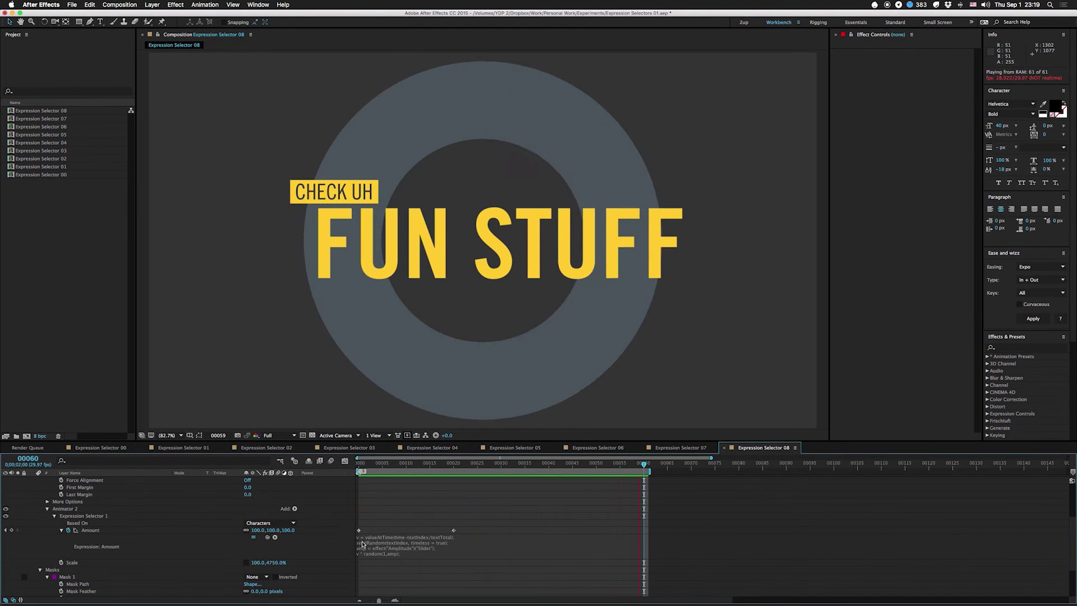
{"action": "left_click", "coordinate": [362, 543]}
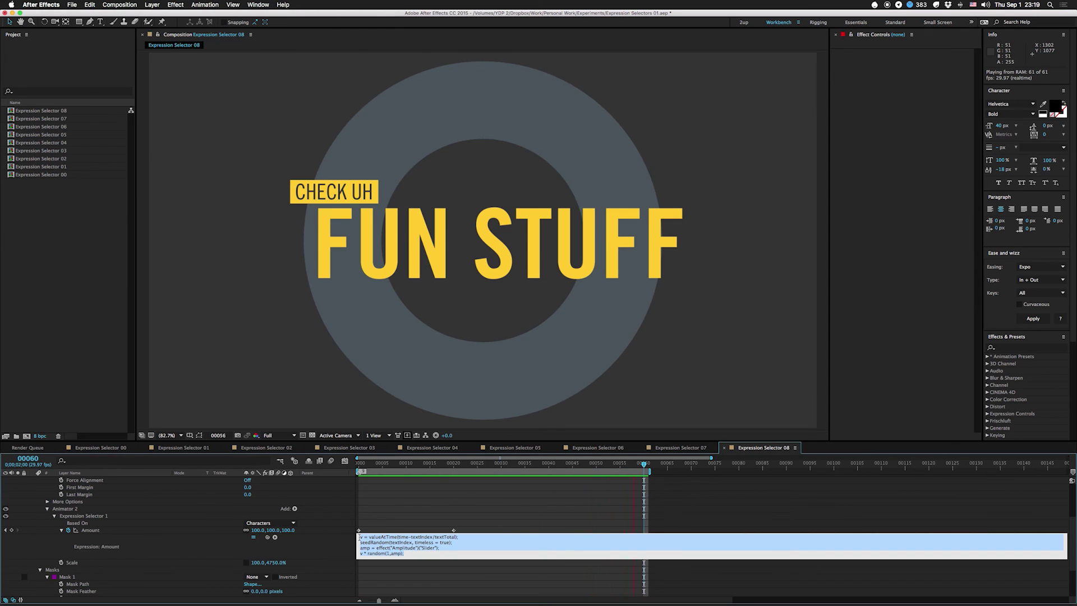